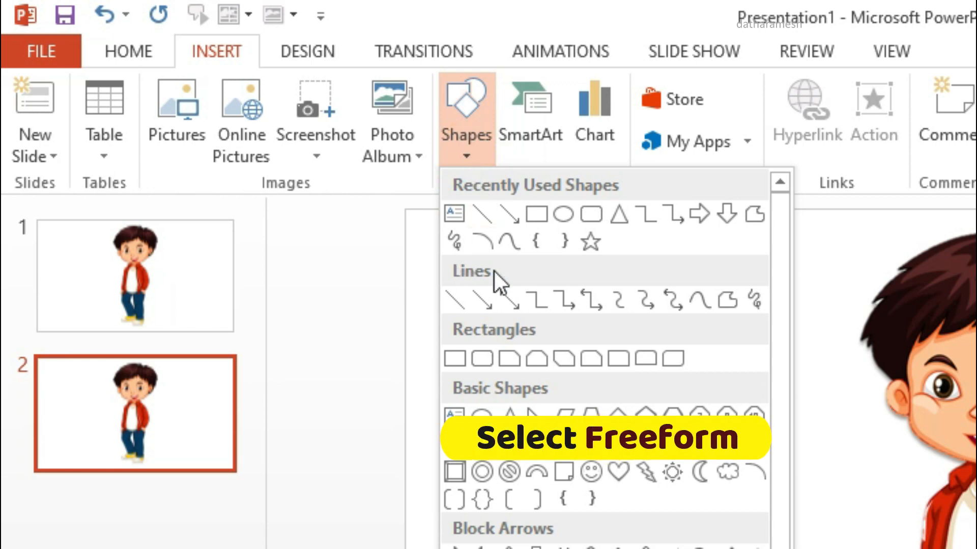
- Draw a closed Freeform shape tracing the boy's left-hand eye on slide 2, covering the whole eye
click(730, 305)
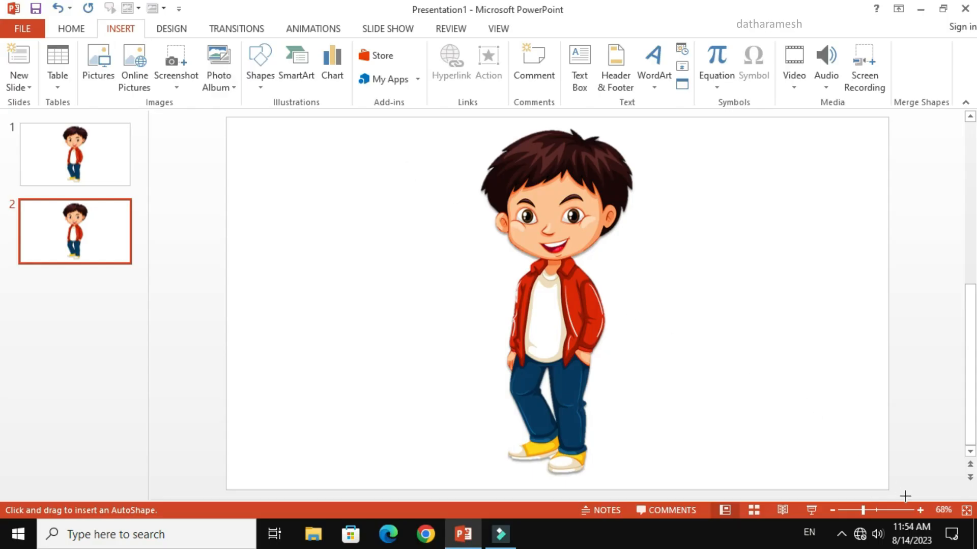
click(922, 510)
click(922, 511)
click(923, 511)
click(923, 510)
click(922, 511)
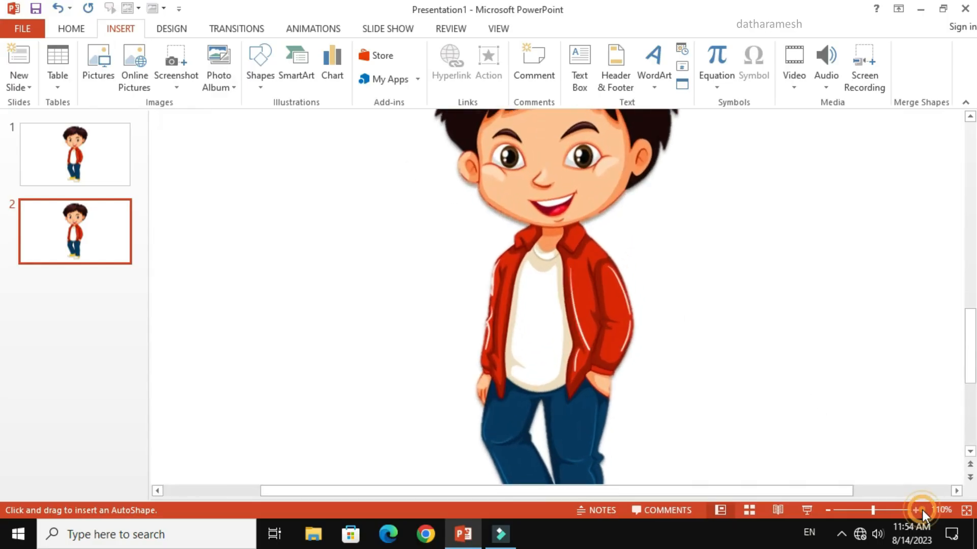
click(922, 510)
click(922, 511)
click(922, 511)
click(923, 511)
click(923, 511)
click(922, 511)
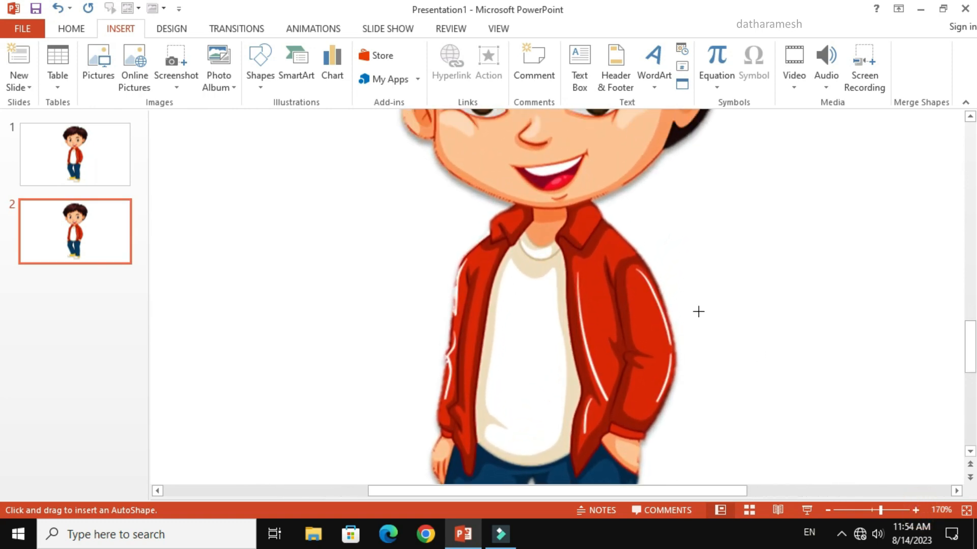
scroll(697, 312, up, 3)
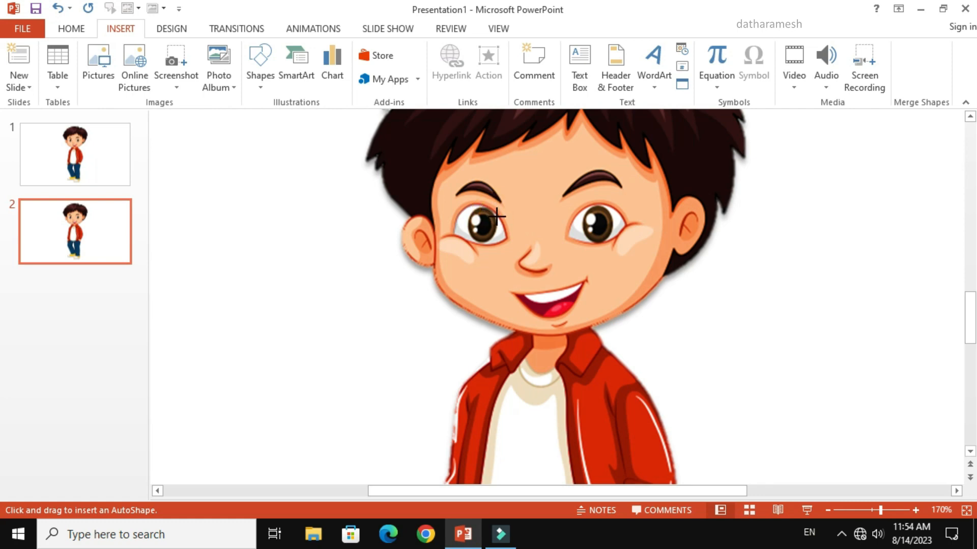
click(497, 243)
click(491, 245)
click(475, 243)
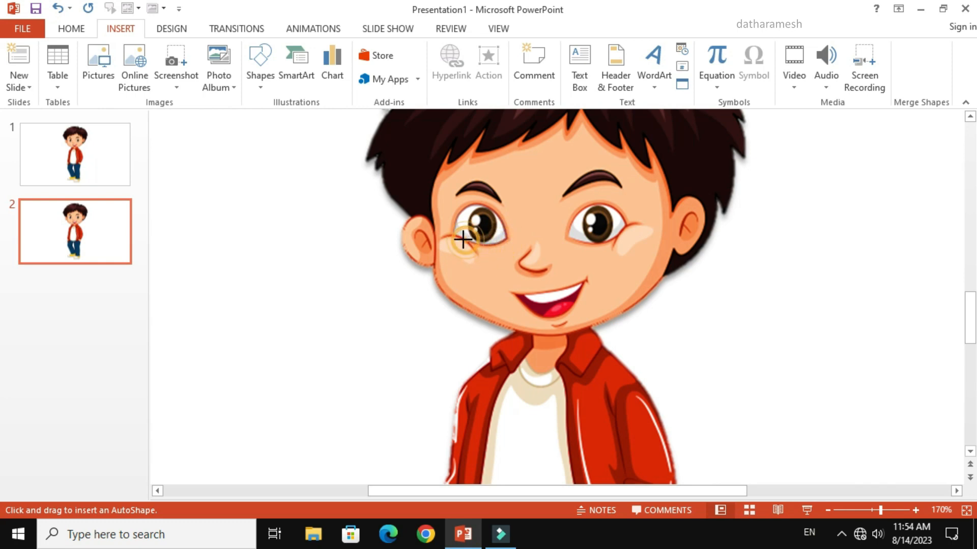
click(455, 236)
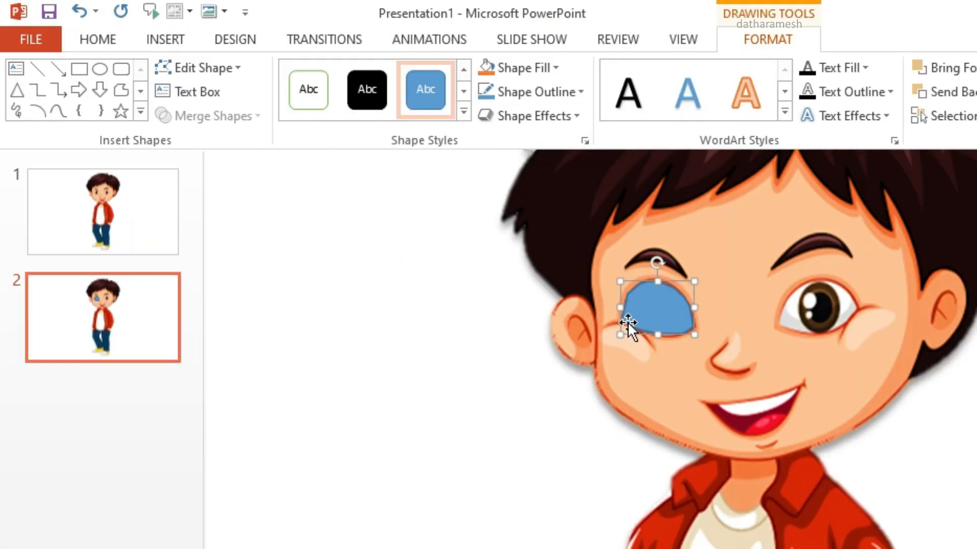
- Fill the eye-covering shape with the face's skin colour using the Eyedropper and remove its outline
click(557, 66)
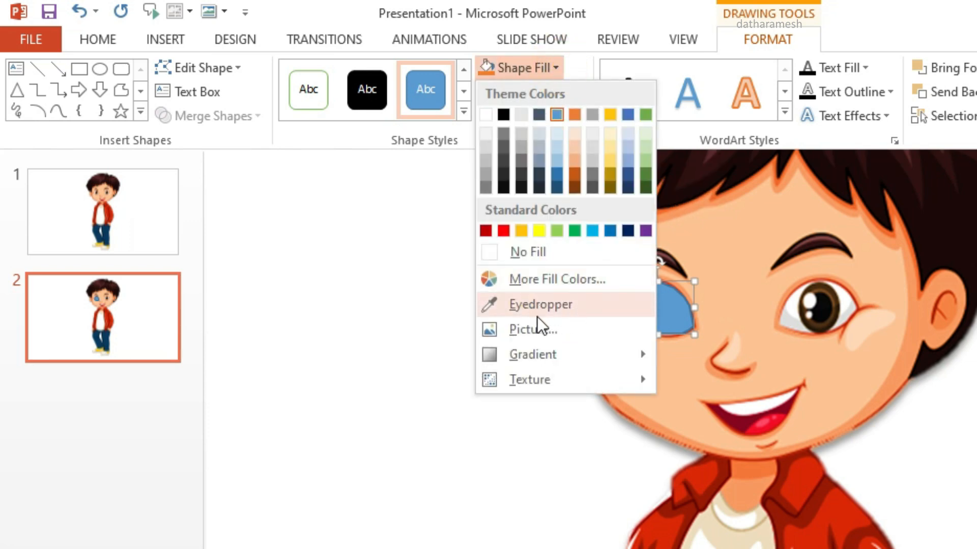
click(594, 304)
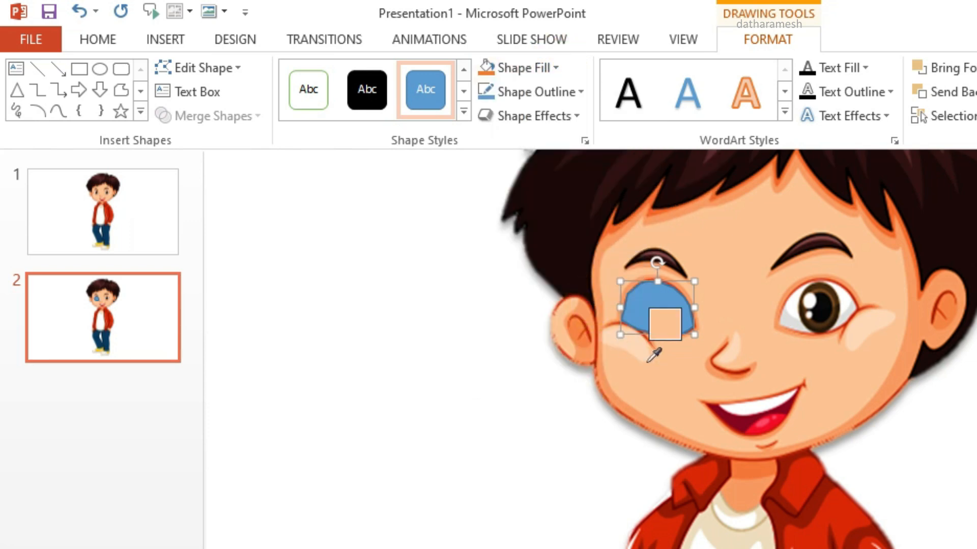
click(713, 313)
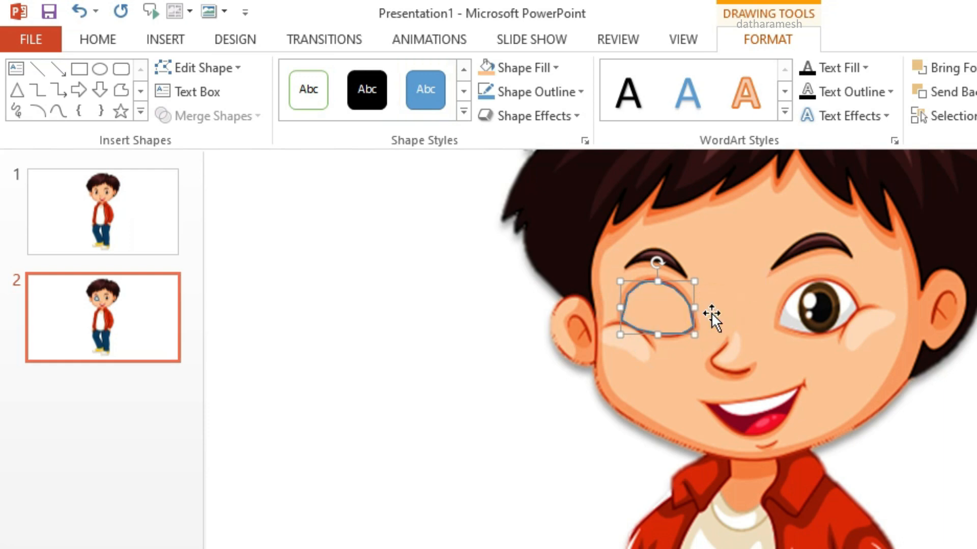
click(581, 96)
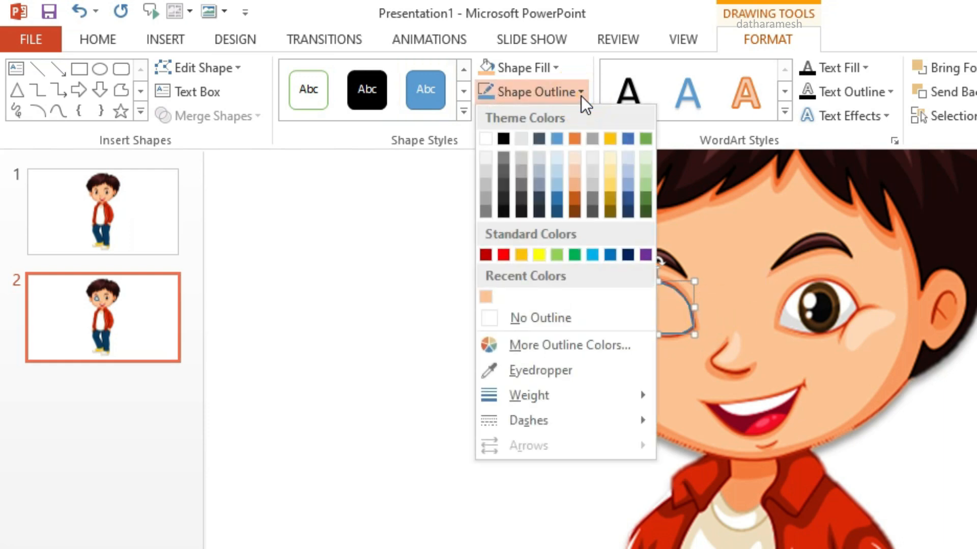
click(583, 322)
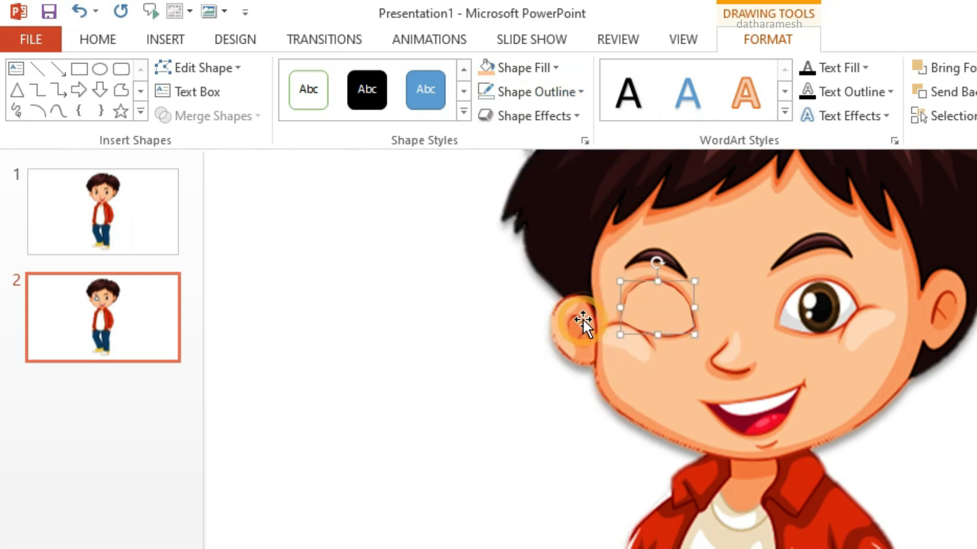
click(726, 327)
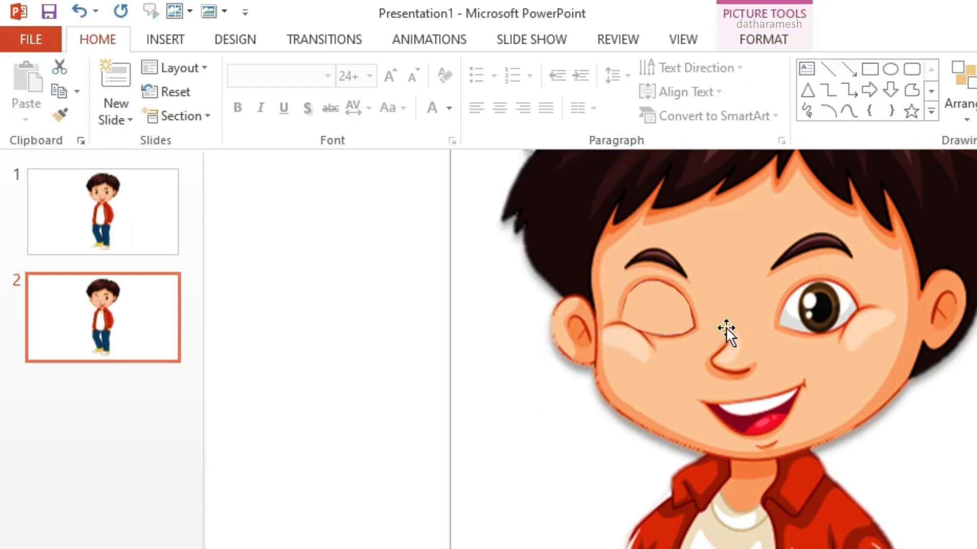
- Draw a closed Freeform shape tracing the boy's right-hand eye on slide 2, covering the whole eye
click(163, 37)
click(347, 113)
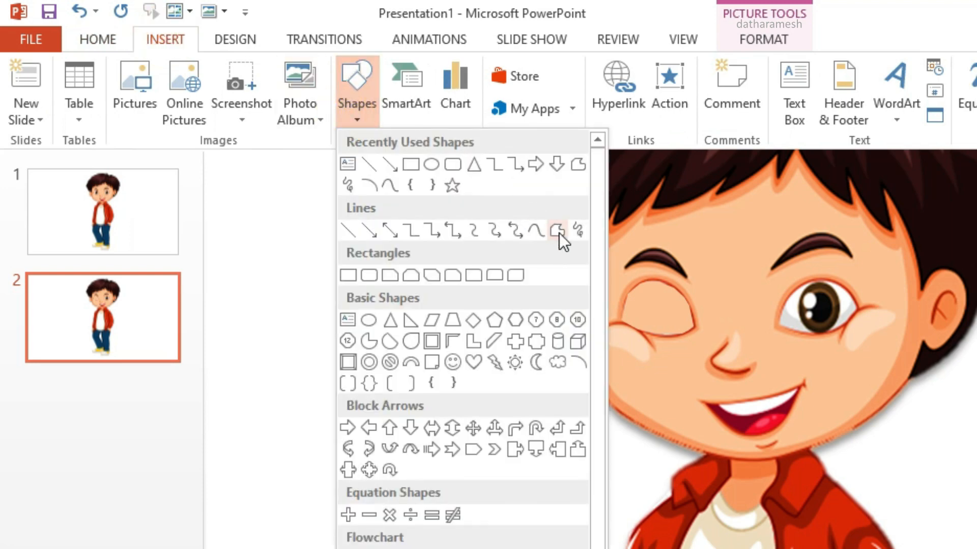
click(559, 232)
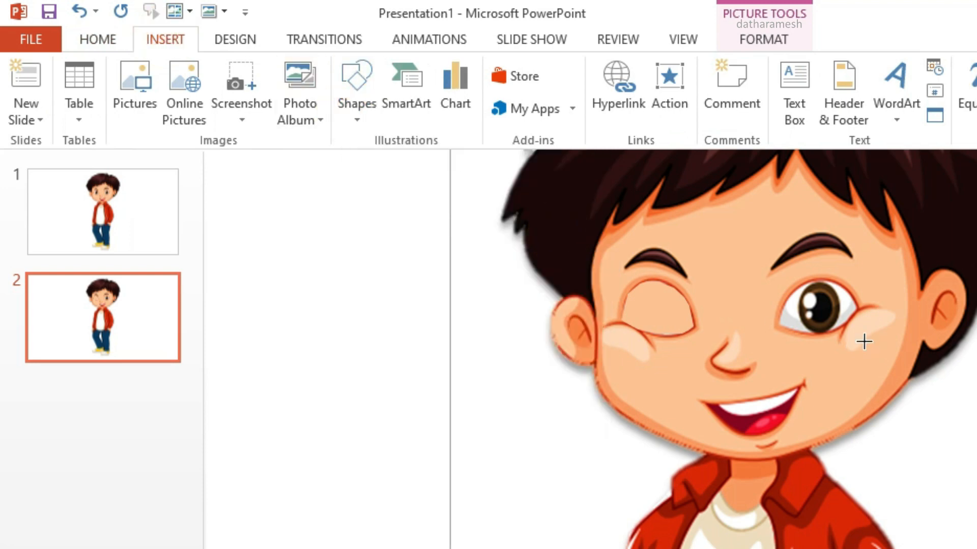
click(778, 327)
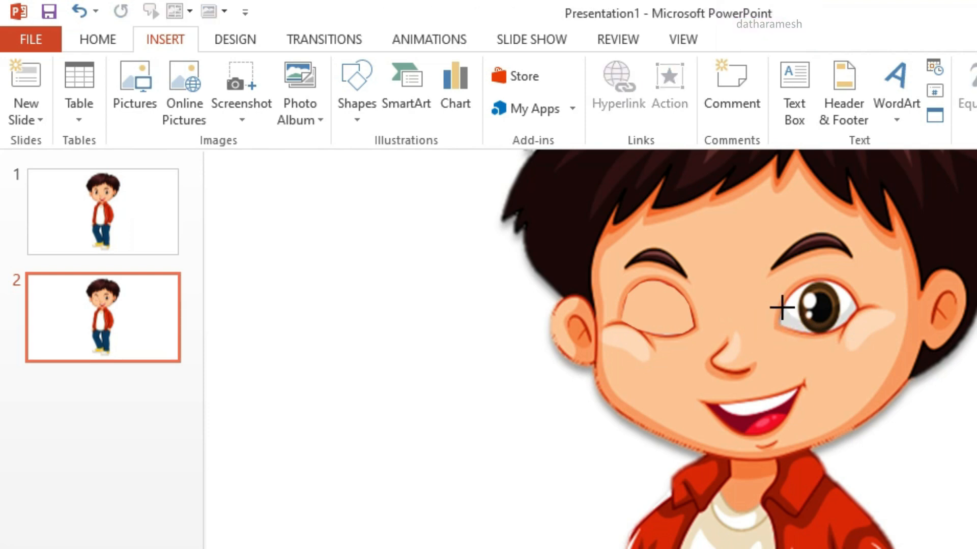
click(806, 287)
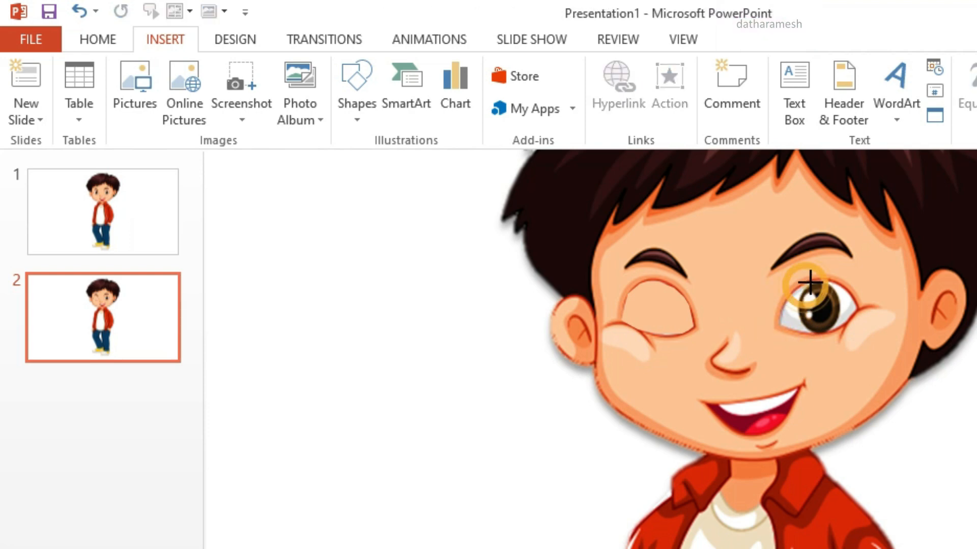
click(820, 282)
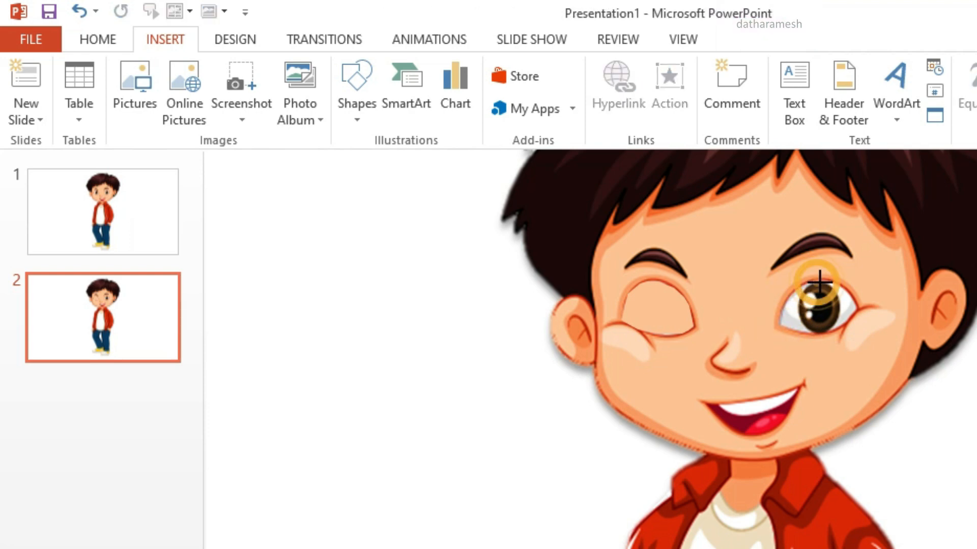
click(847, 286)
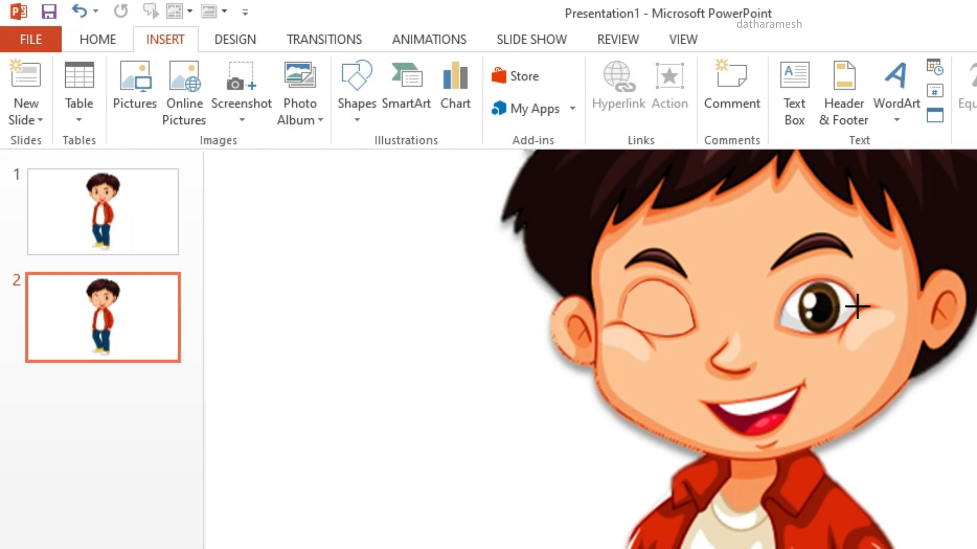
click(854, 310)
click(840, 327)
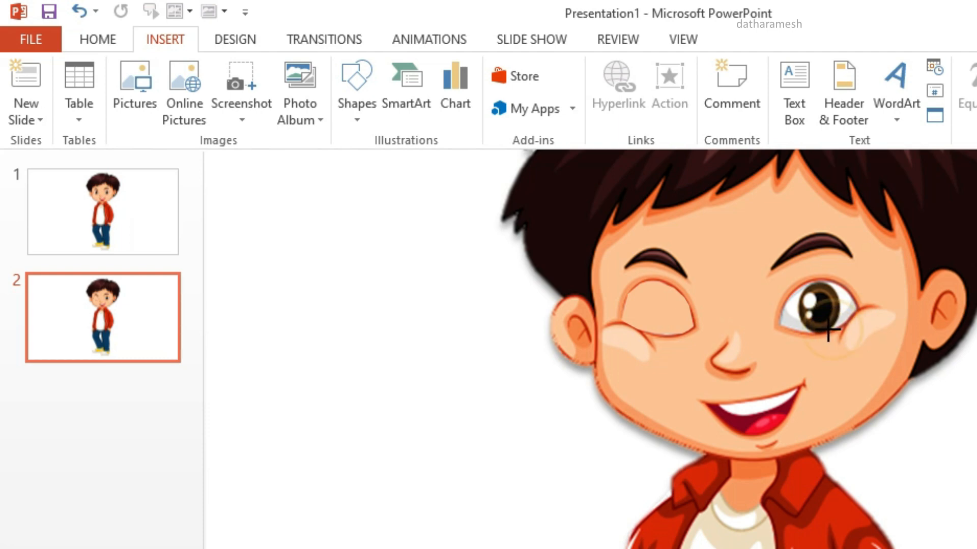
click(822, 331)
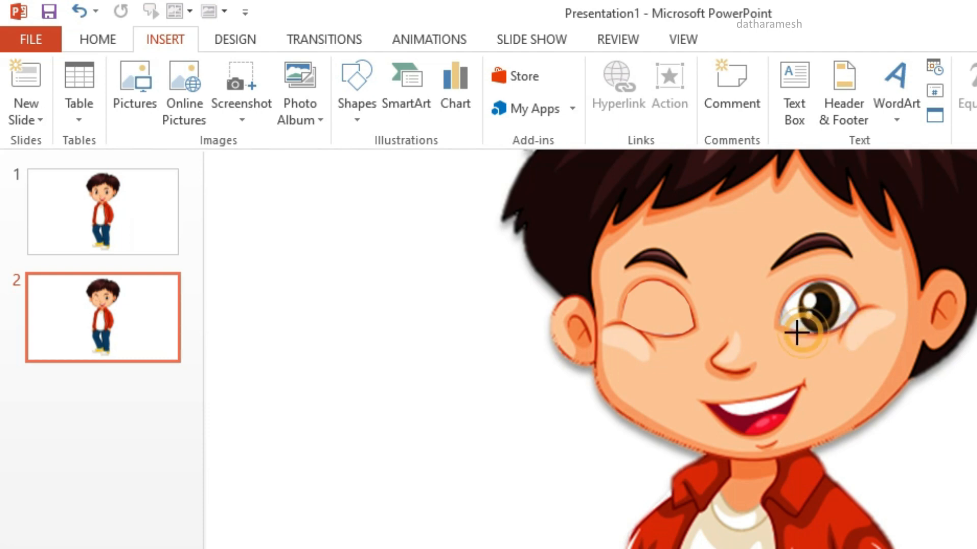
click(790, 331)
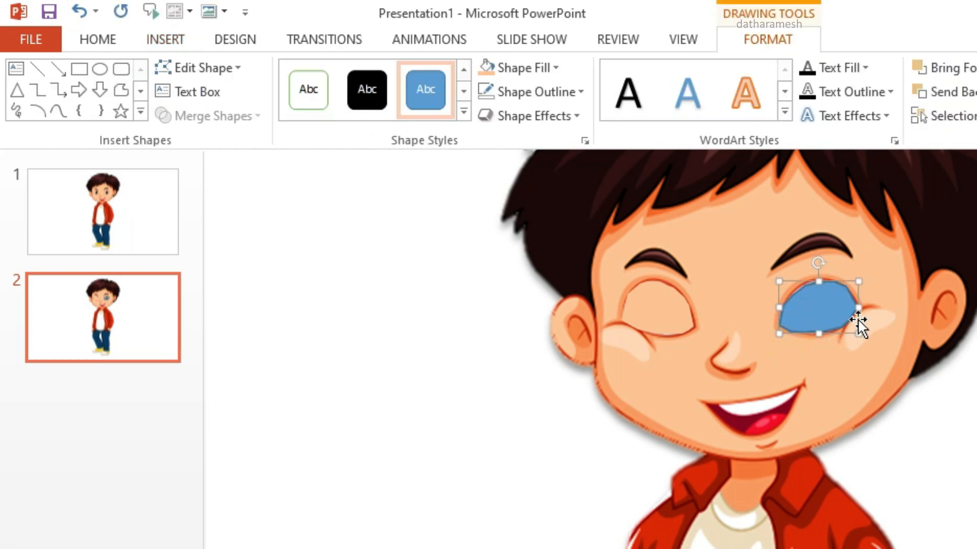
- Give the right-hand eye shape a skin-colour fill sampled from the face with the Eyedropper and no outline
click(559, 71)
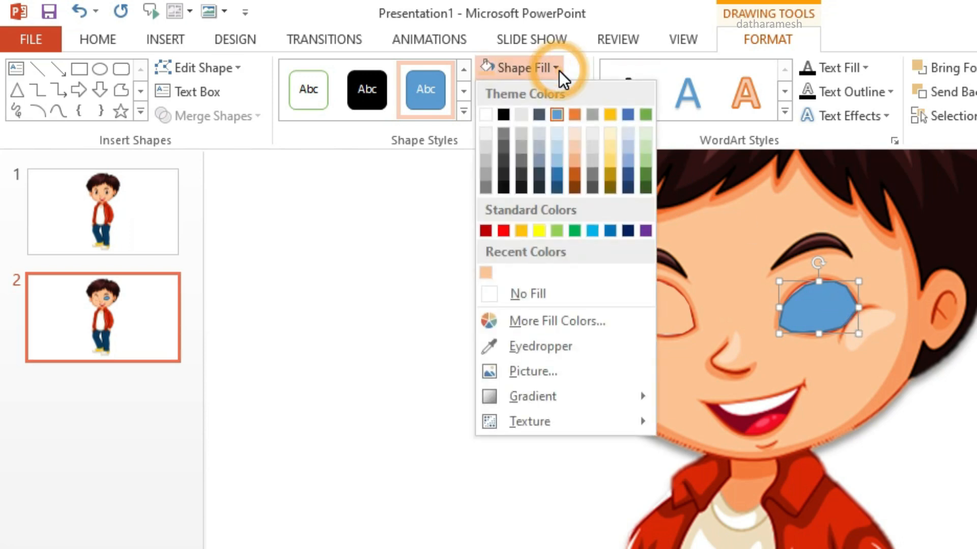
click(550, 346)
click(757, 307)
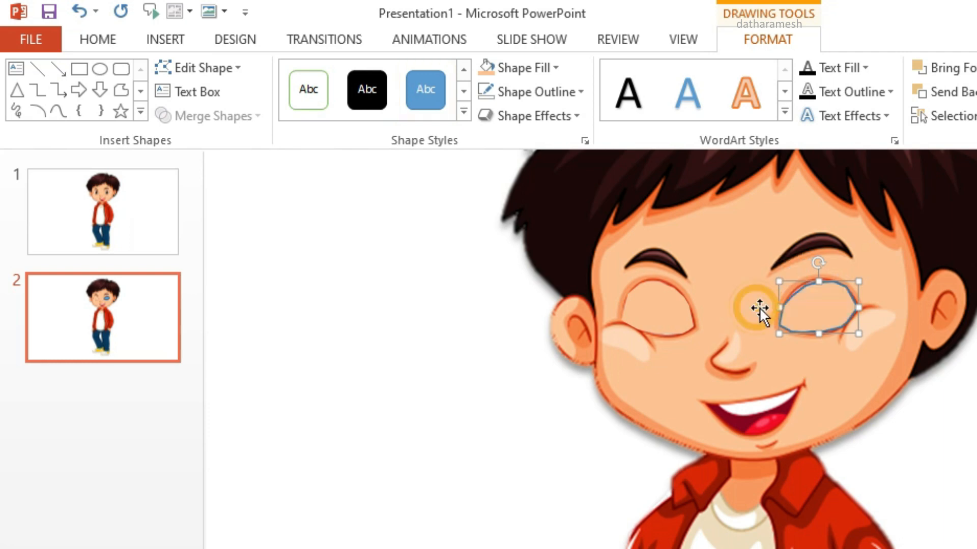
click(580, 90)
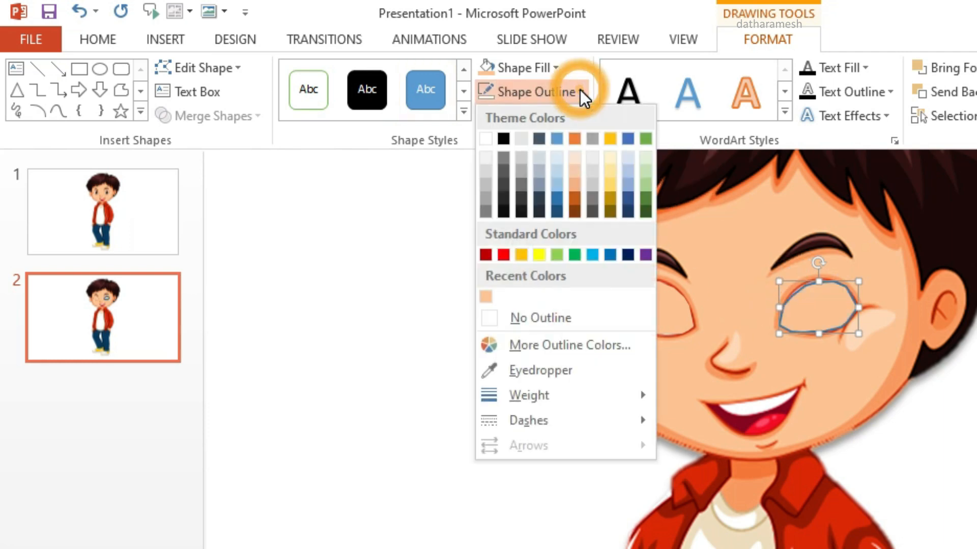
click(575, 323)
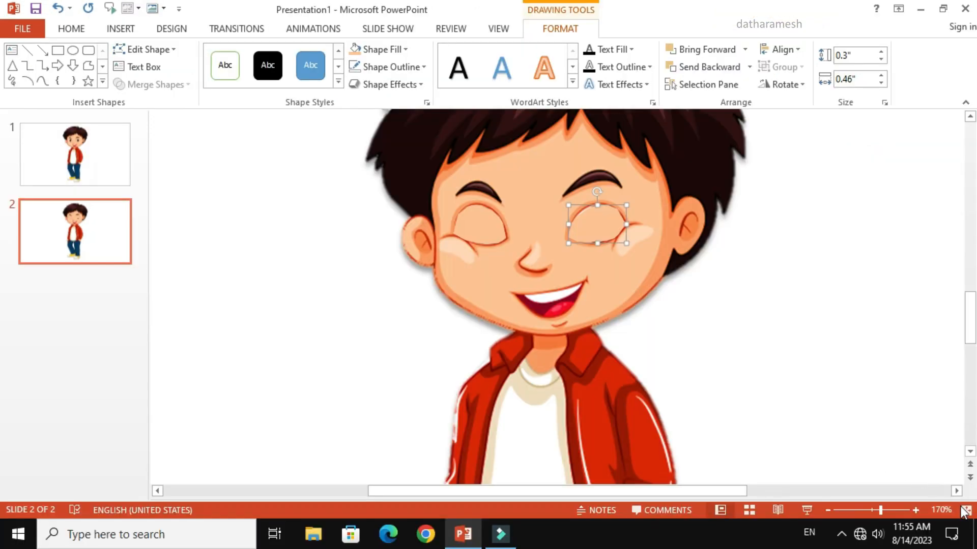
click(964, 510)
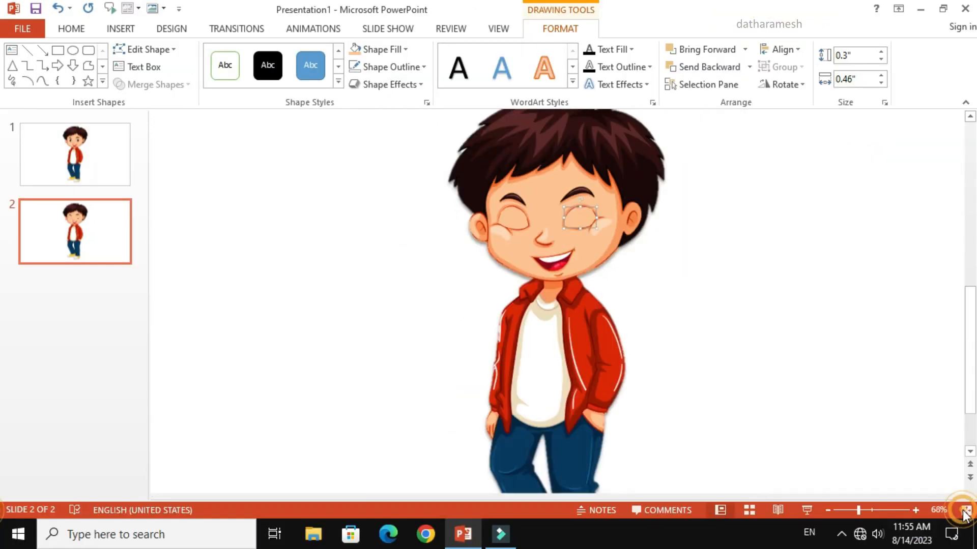
click(319, 301)
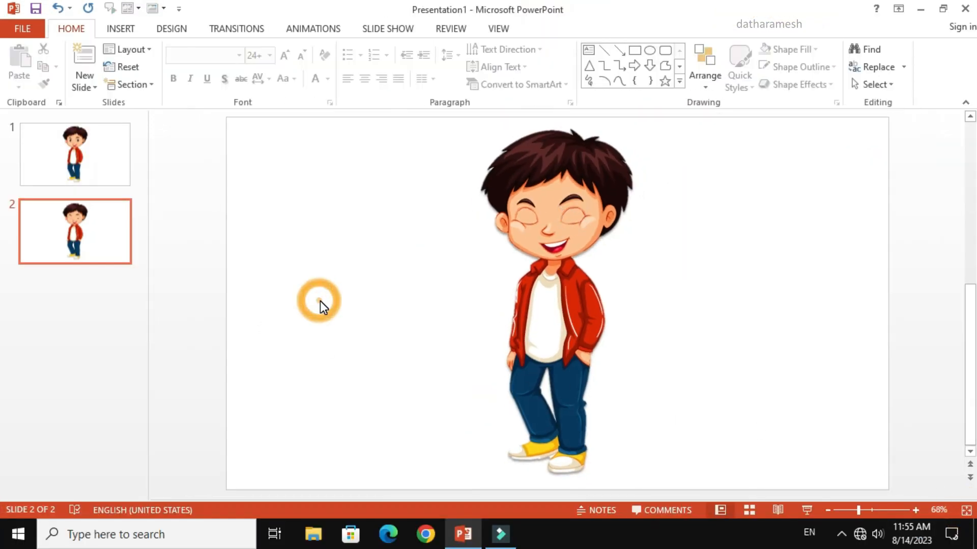
- Duplicate slides 1 and 2 as a pair, and duplicate the resulting pair once more to make six slides
click(81, 158)
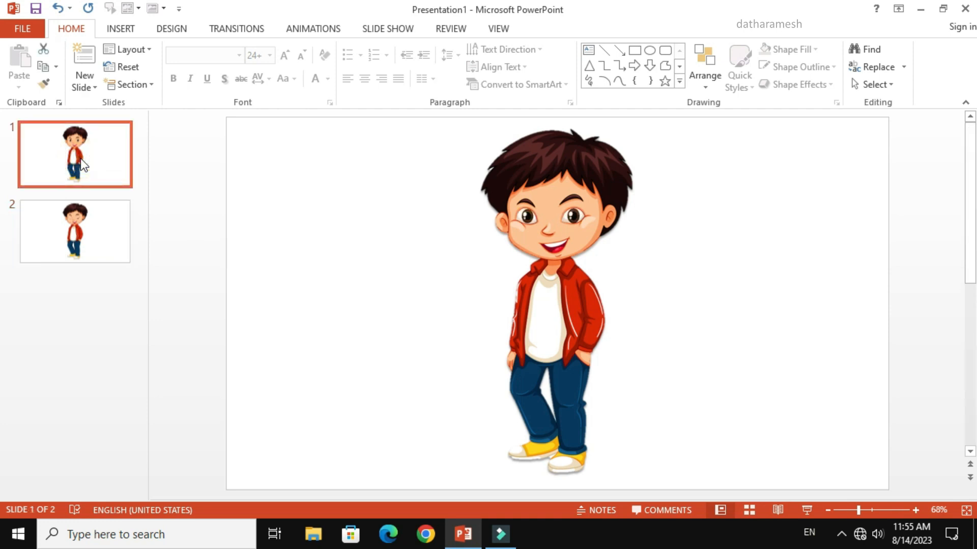
click(99, 240)
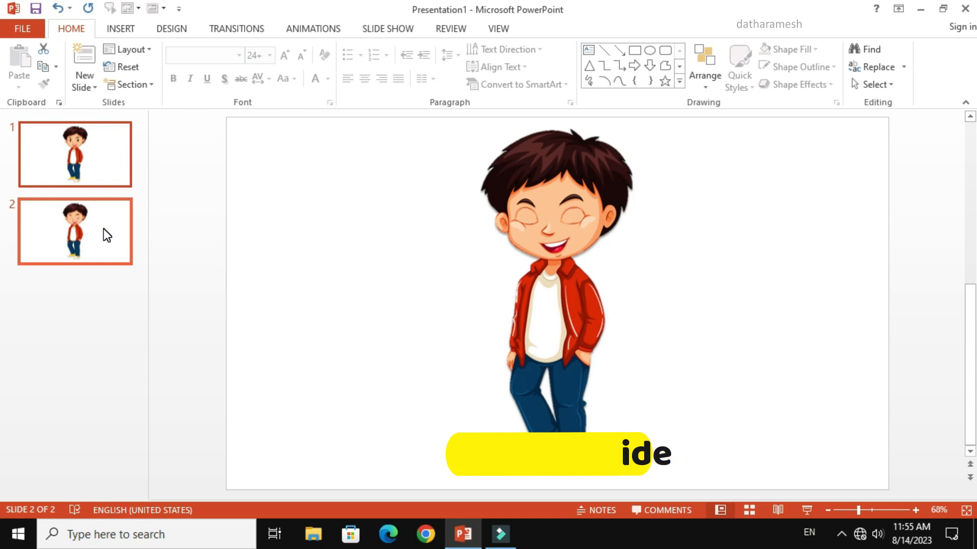
right_click(103, 228)
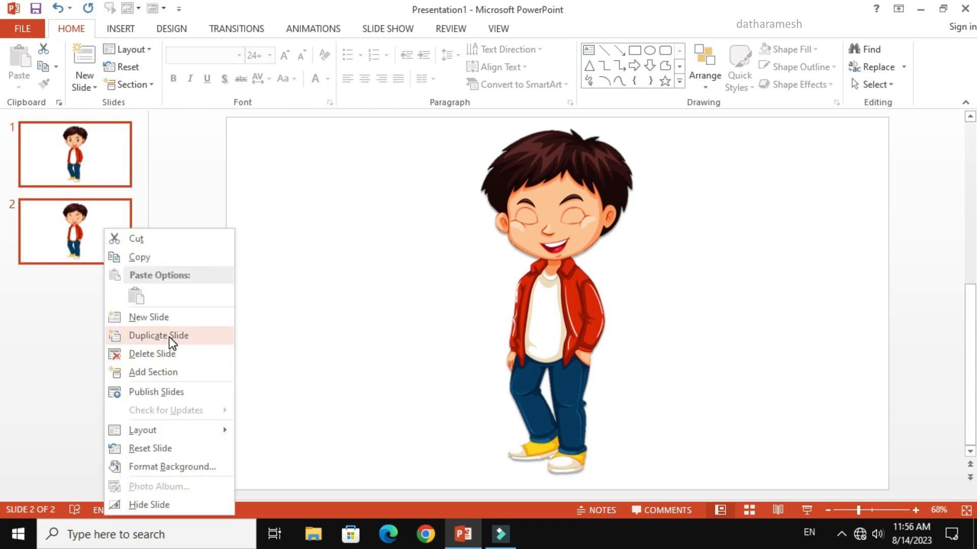
click(194, 337)
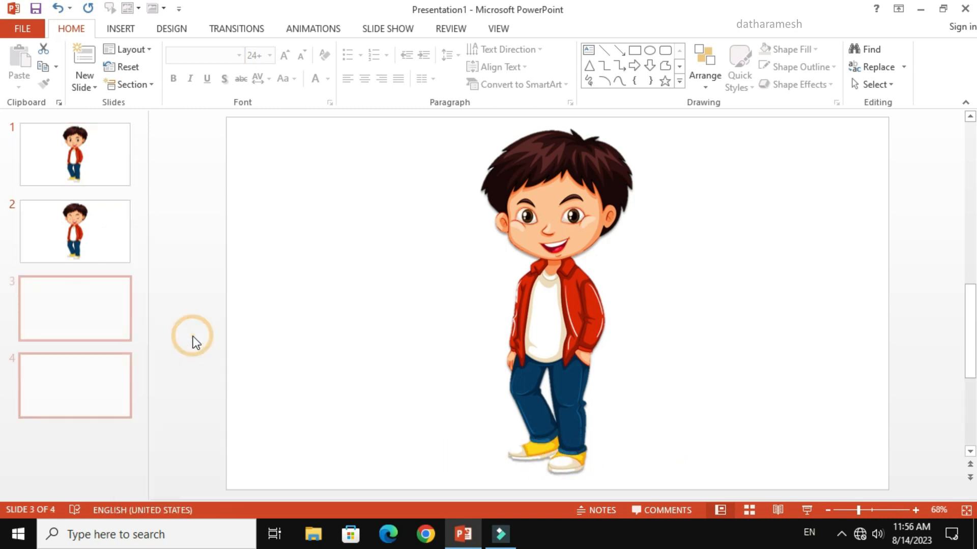
right_click(107, 304)
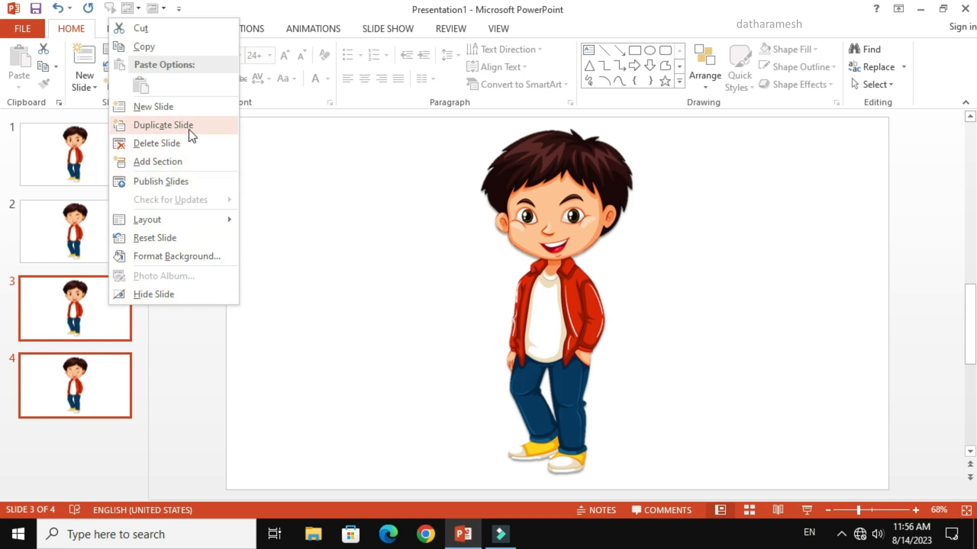
click(205, 126)
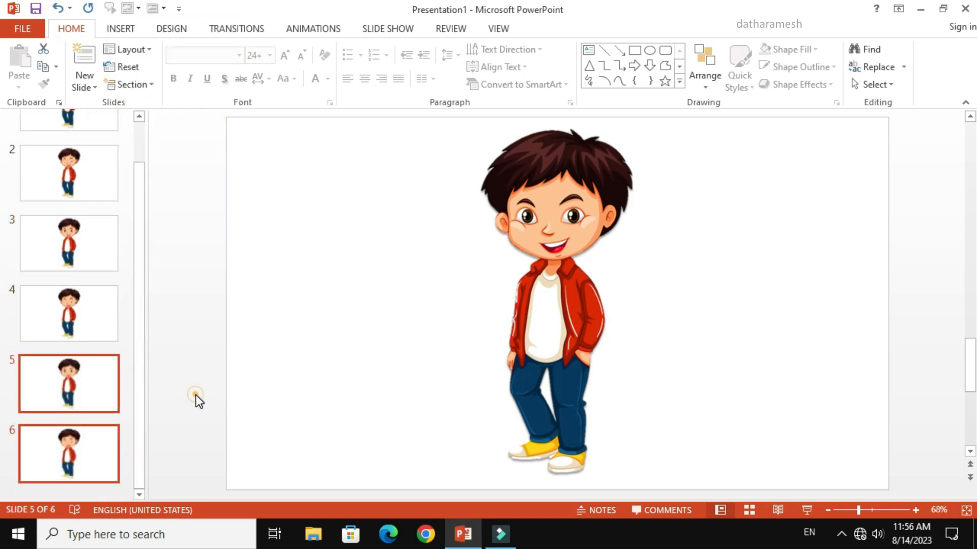
- Duplicate the open-eye slide 5 and move the copy to the end of the presentation as slide 7
click(111, 383)
click(89, 444)
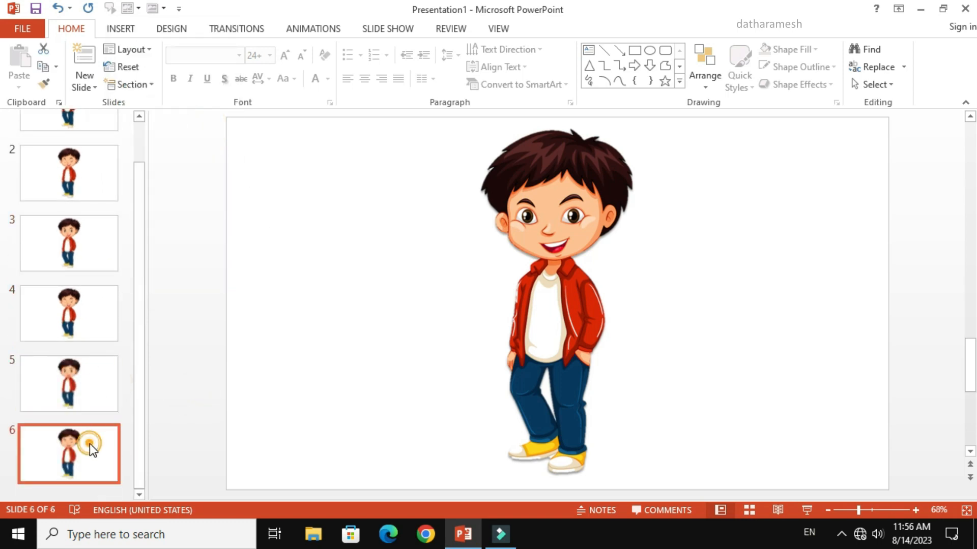
click(97, 391)
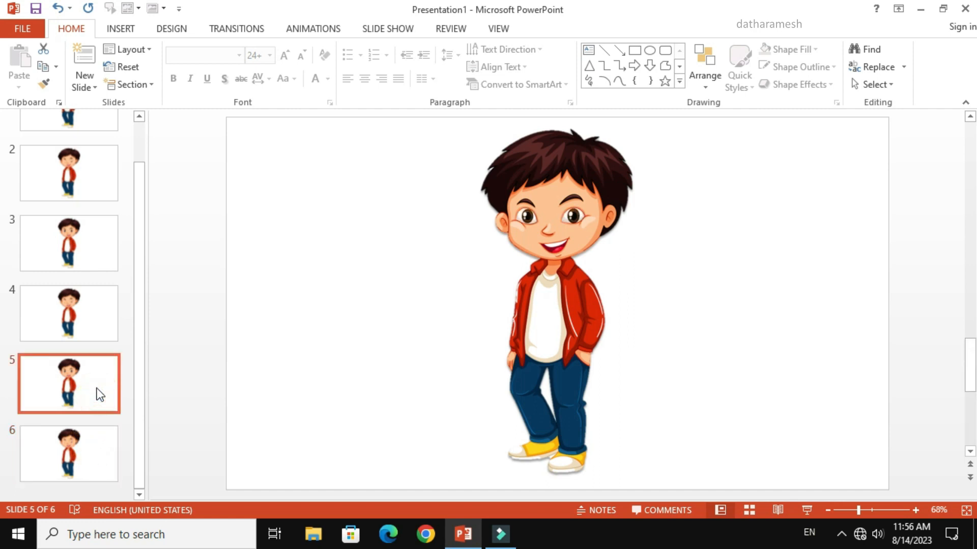
right_click(99, 384)
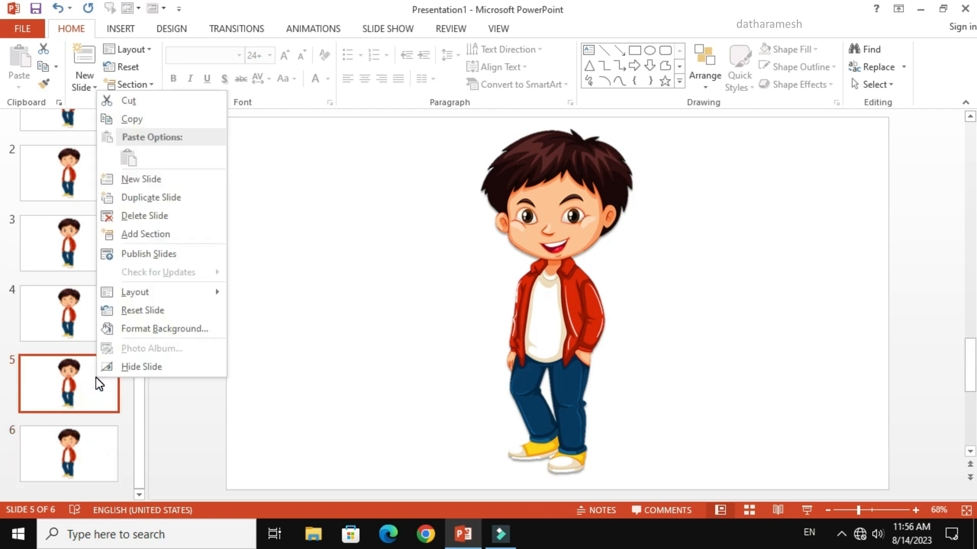
click(161, 199)
click(142, 356)
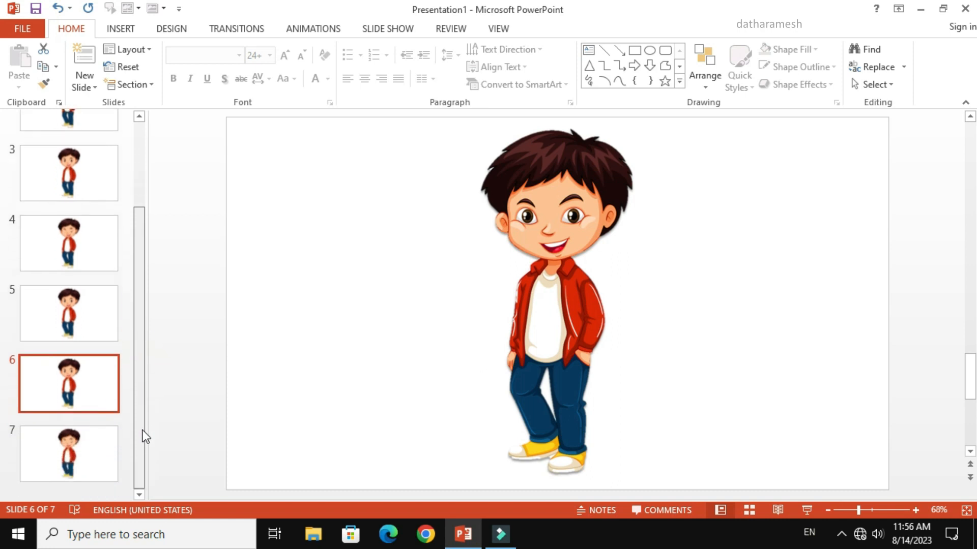
click(92, 388)
drag(92, 389, 91, 447)
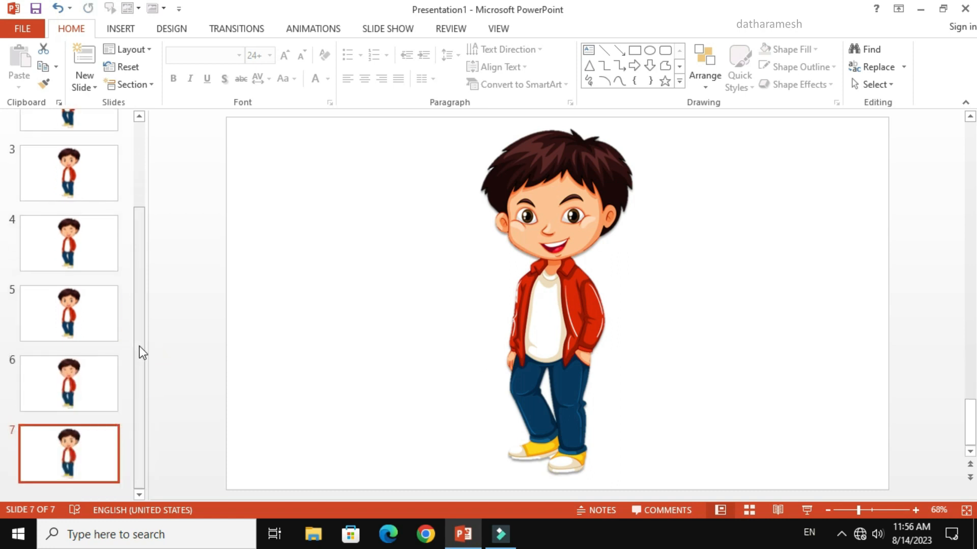
- Set slide 1 to advance automatically after 1.5 seconds instead of on mouse click, and apply the timing to all slides
drag(140, 346, 121, 175)
click(112, 161)
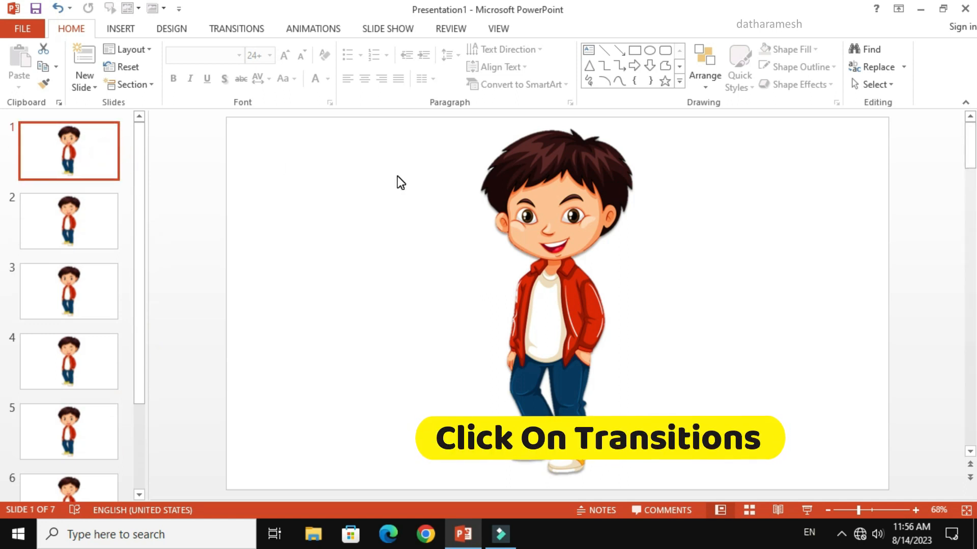
click(233, 29)
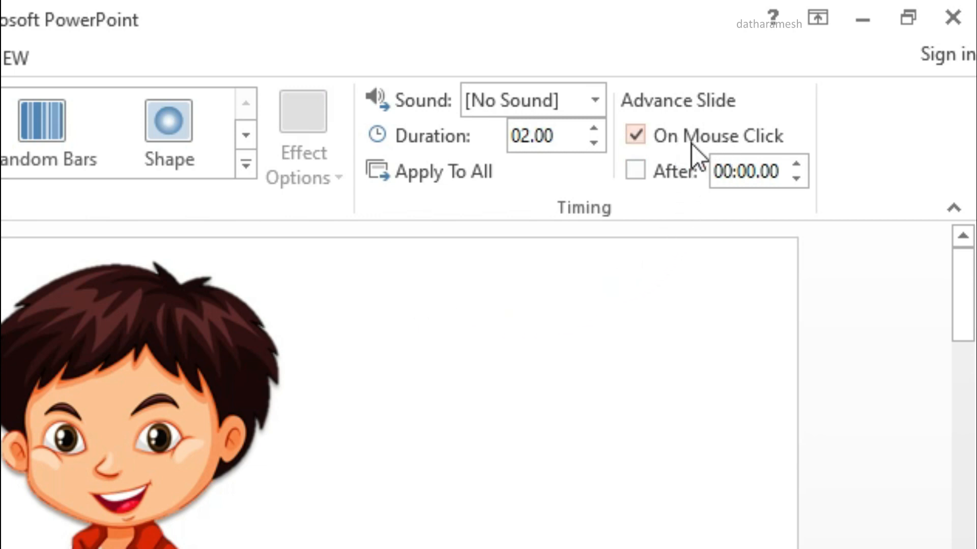
click(636, 135)
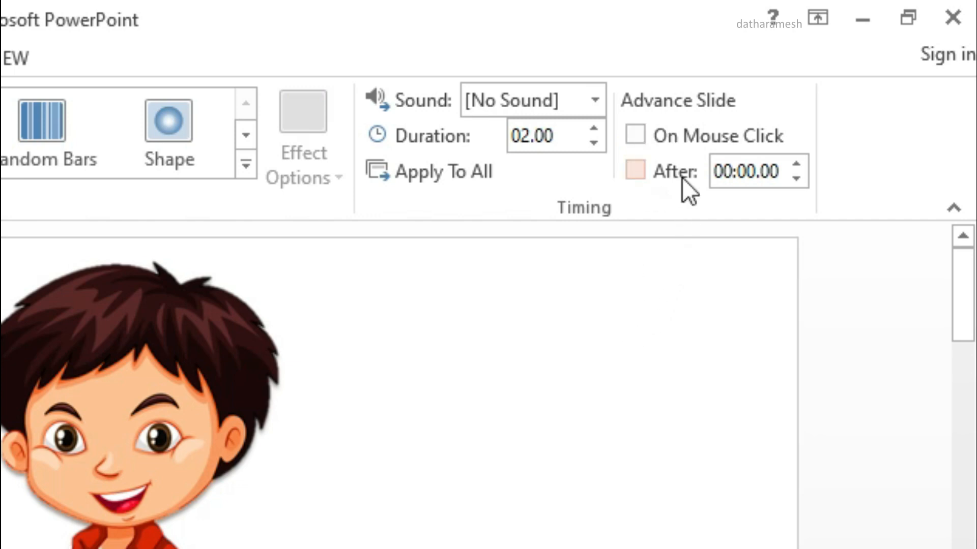
click(642, 168)
click(754, 170)
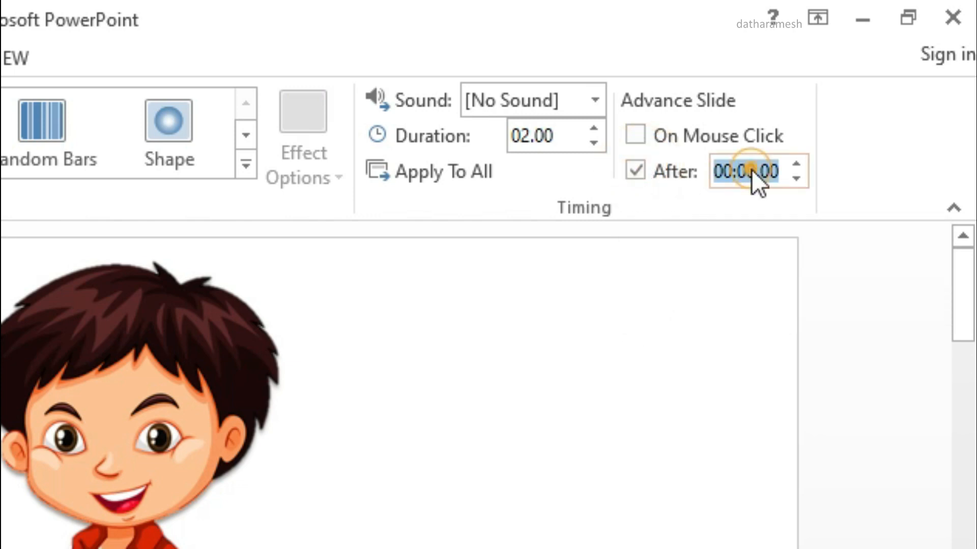
text(1)
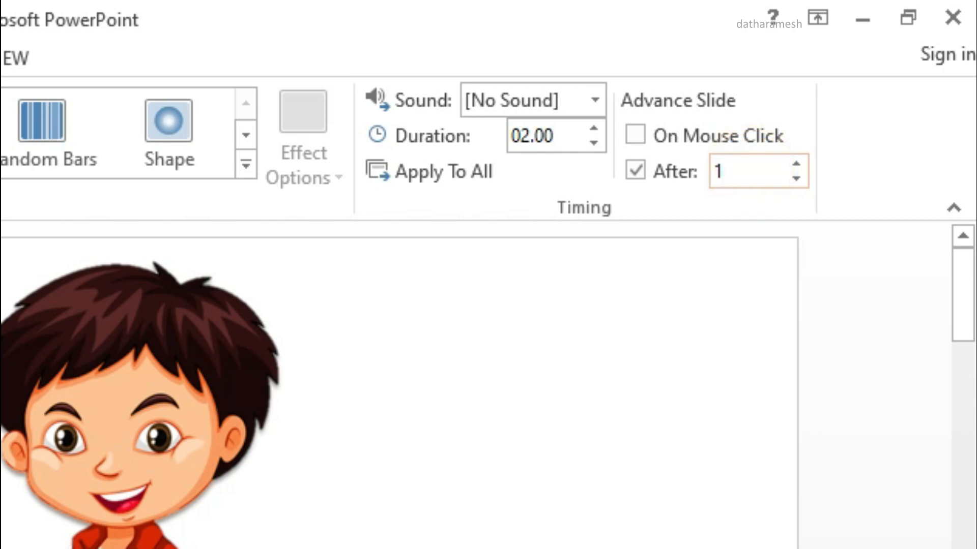
text(.5)
click(661, 279)
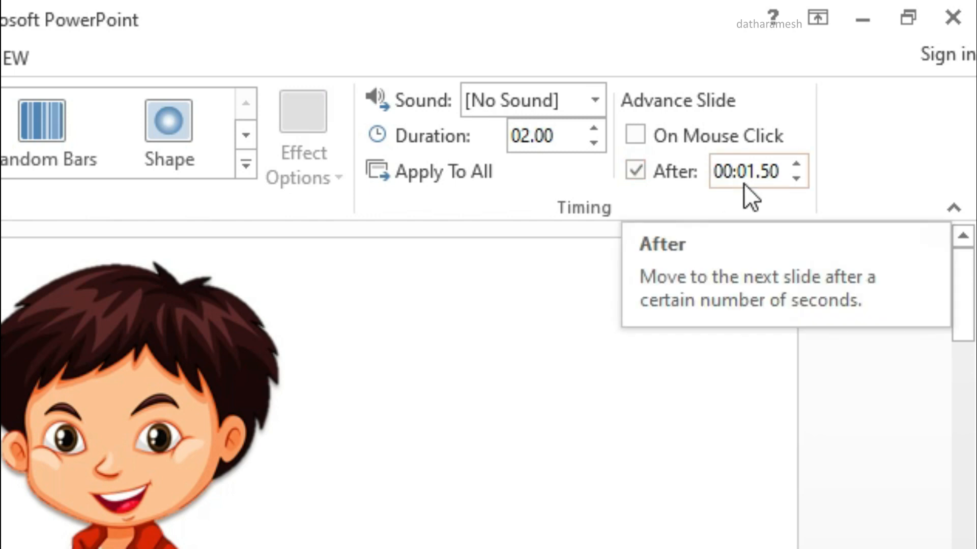
click(453, 176)
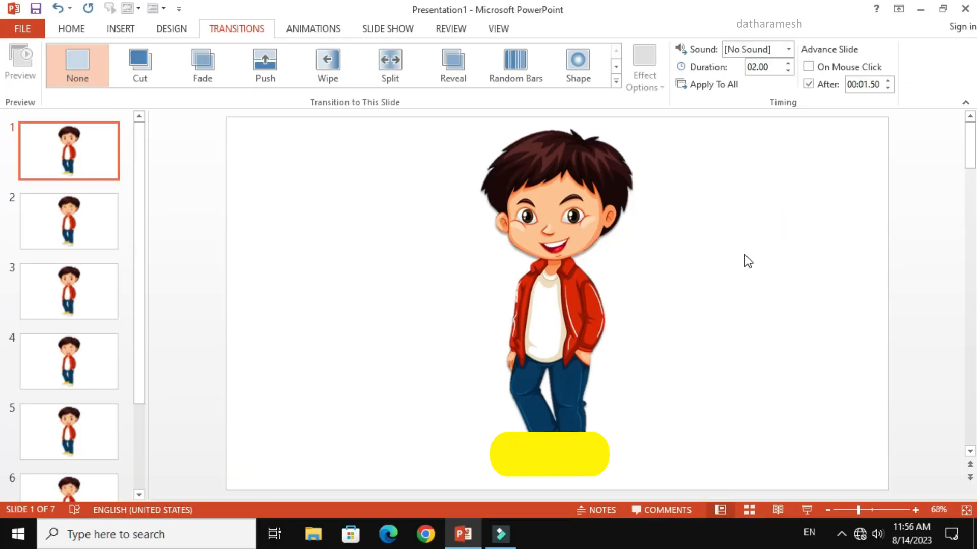
- Play the slide show through to its end to check the blinking, then exit and return to slide 1
click(804, 506)
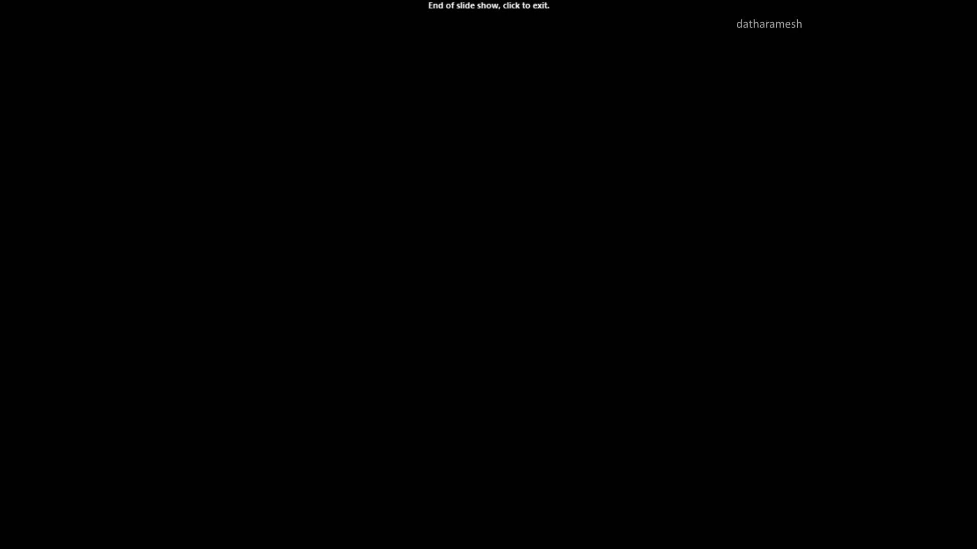
click(730, 362)
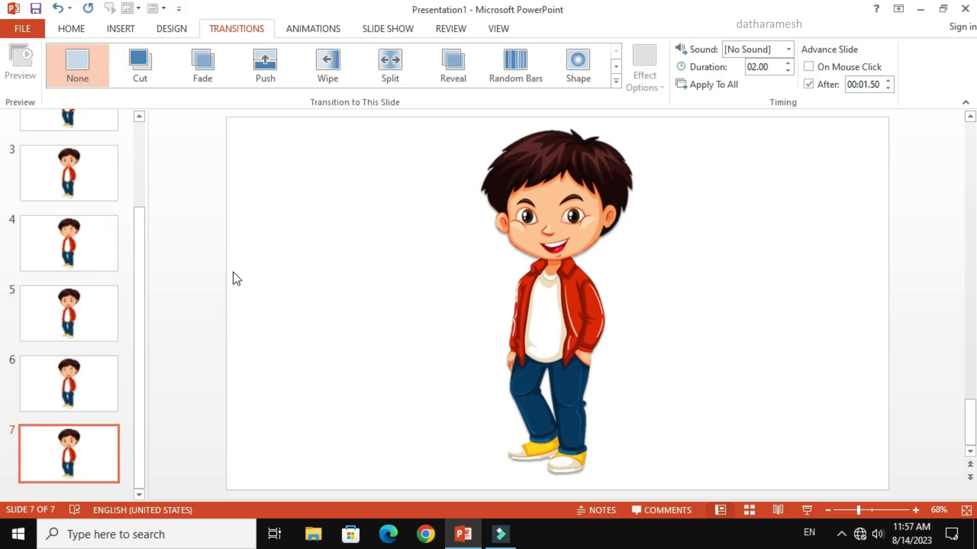
drag(141, 255, 141, 154)
click(103, 154)
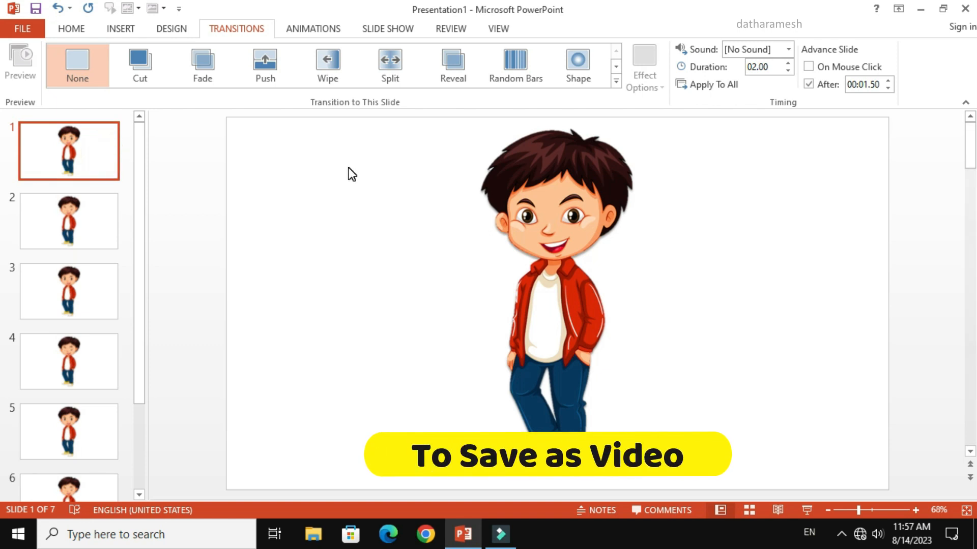
- Start exporting the presentation as a 1920 x 1080 video that uses the recorded timings and narrations
click(25, 37)
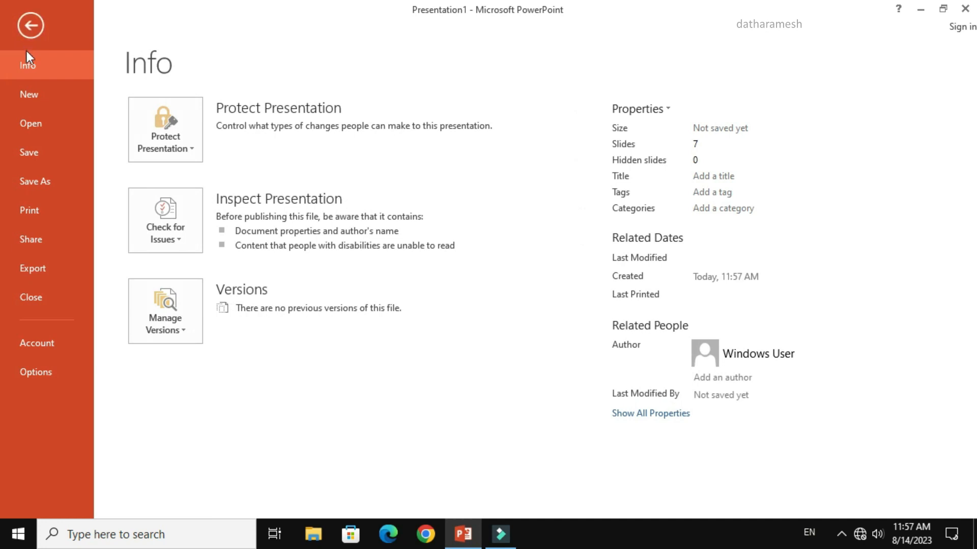
click(54, 270)
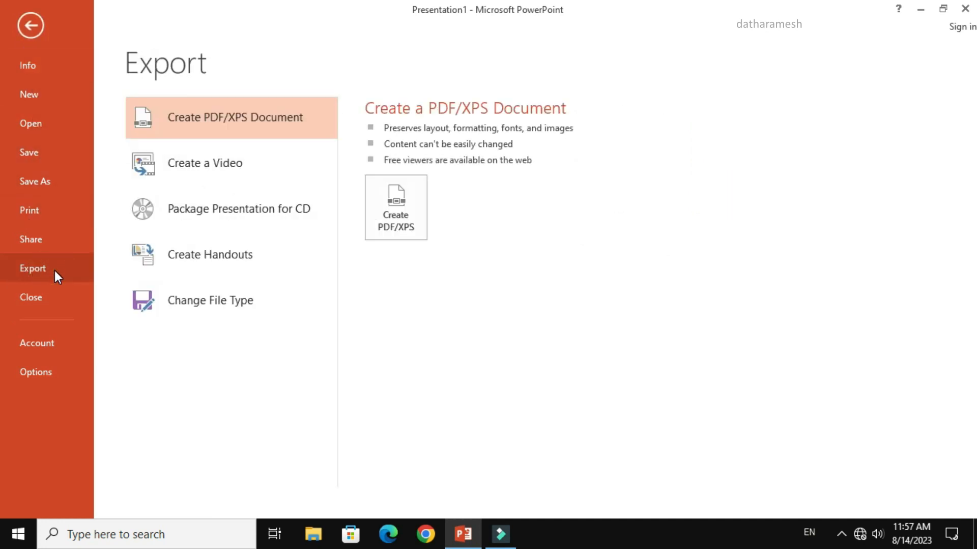
click(258, 163)
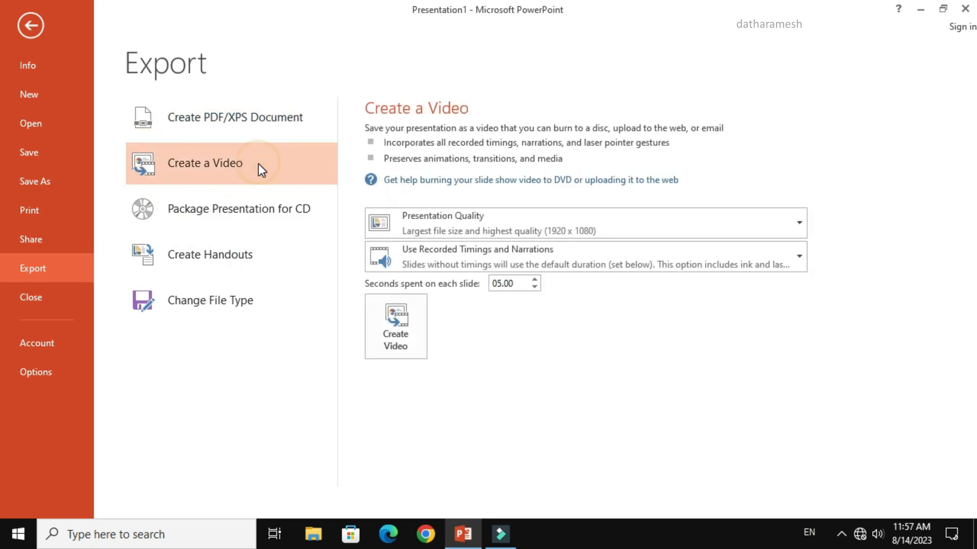
click(406, 345)
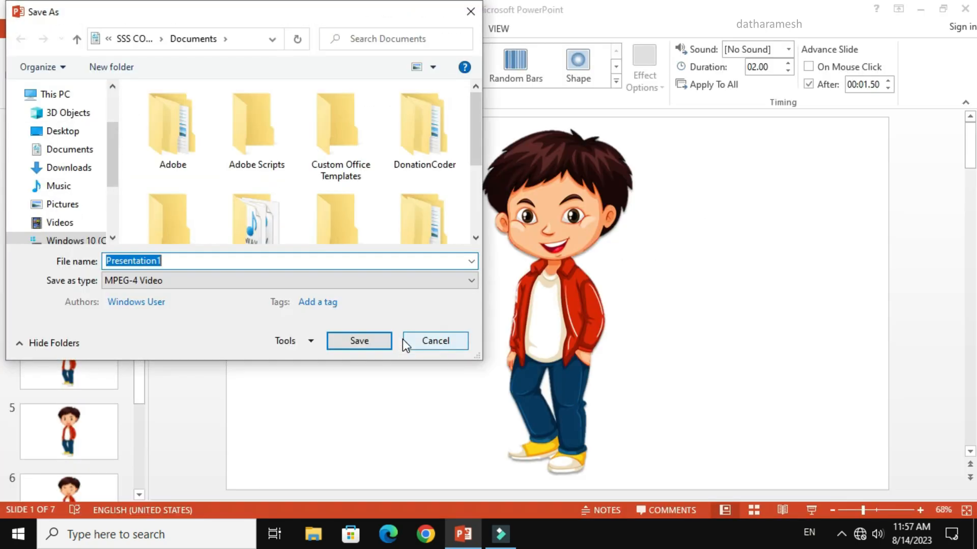
- Save the MPEG-4 video to the Desktop under the file name Presentation
click(68, 131)
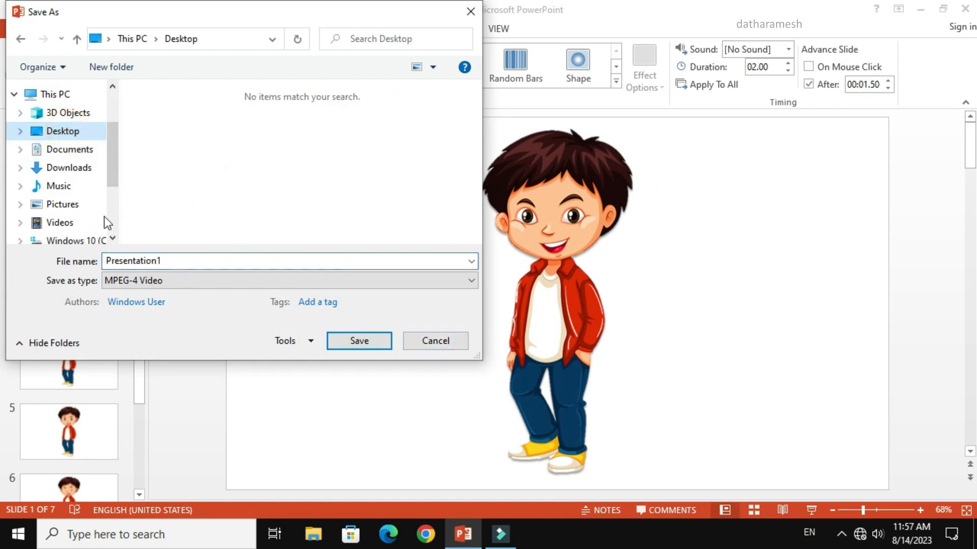
double_click(148, 261)
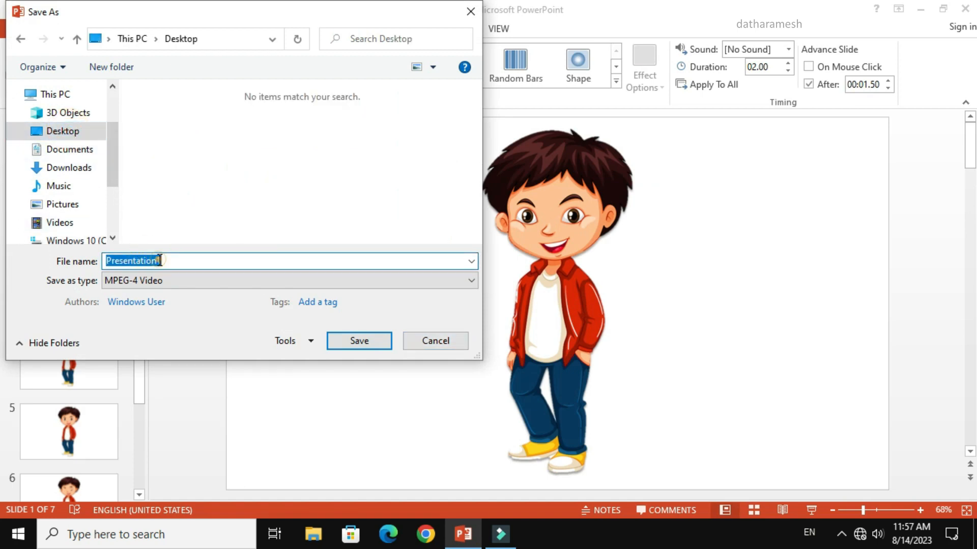
click(160, 260)
key(BackSpace)
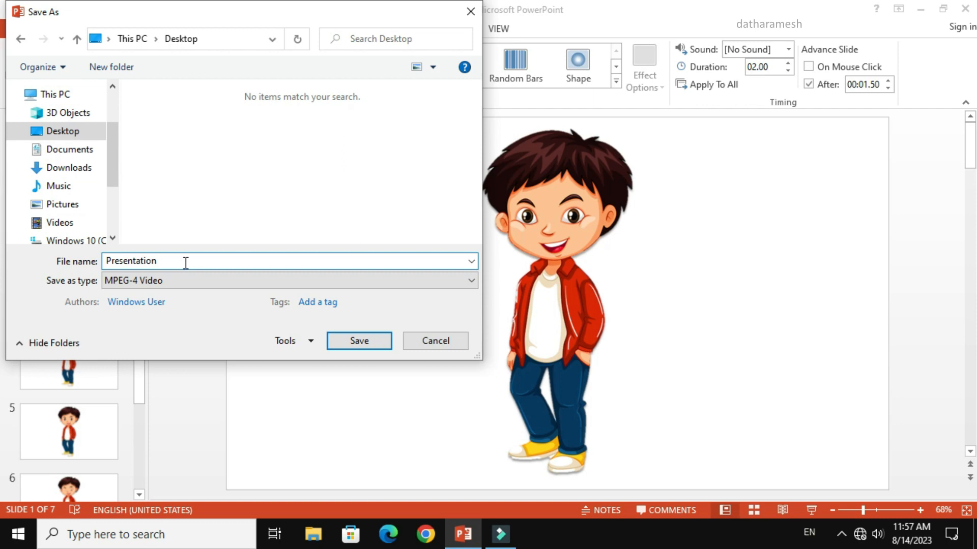
click(367, 346)
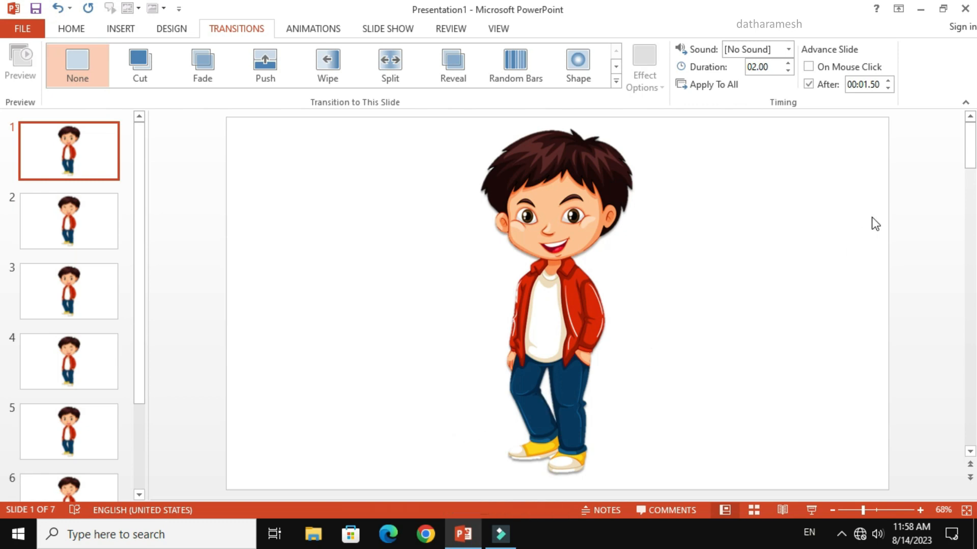
- Switch to the desktop, move the Presentation video into open space, play it to the end and close the player
click(928, 11)
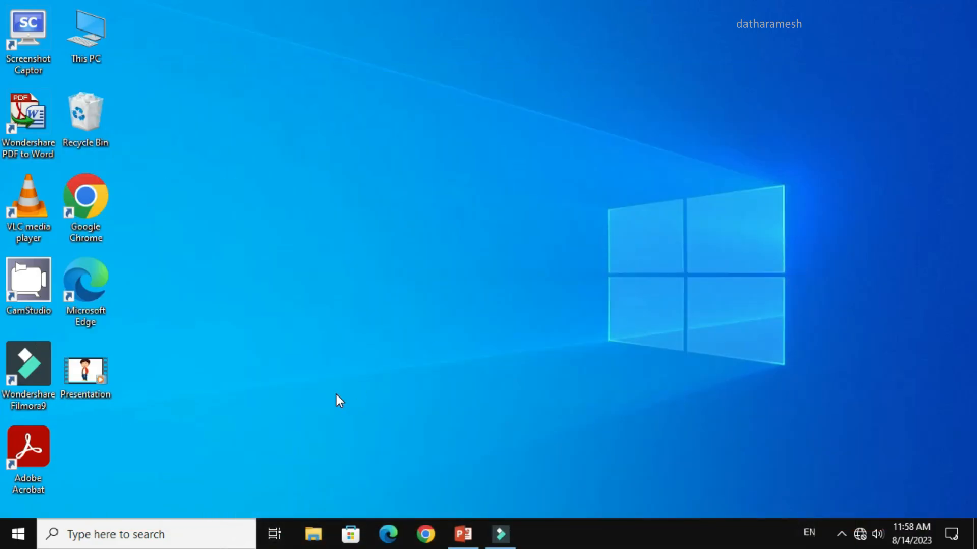
drag(87, 381, 308, 288)
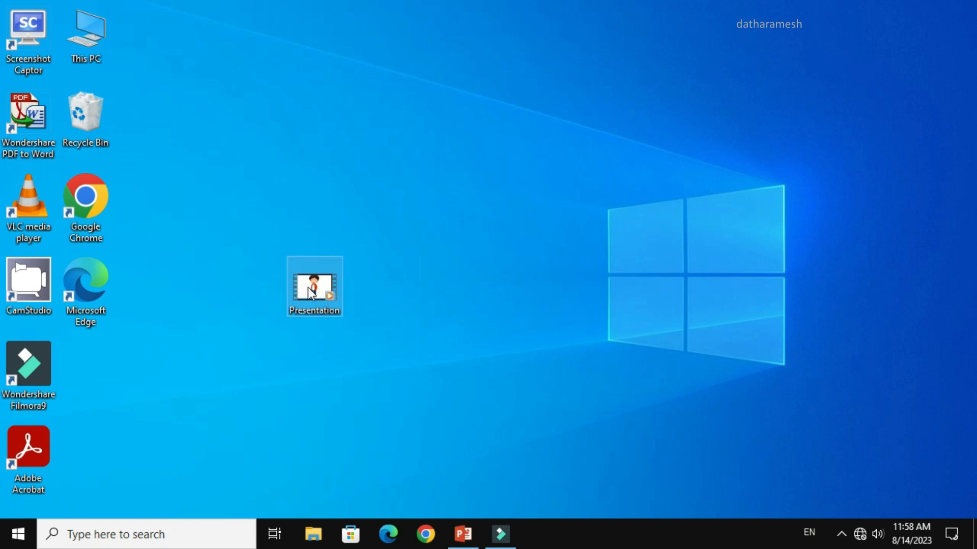
double_click(314, 288)
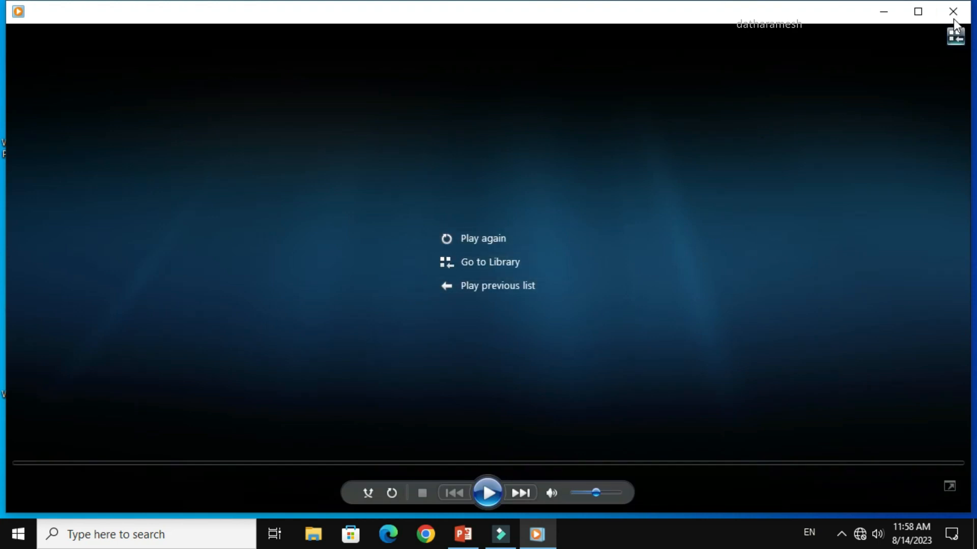
click(953, 11)
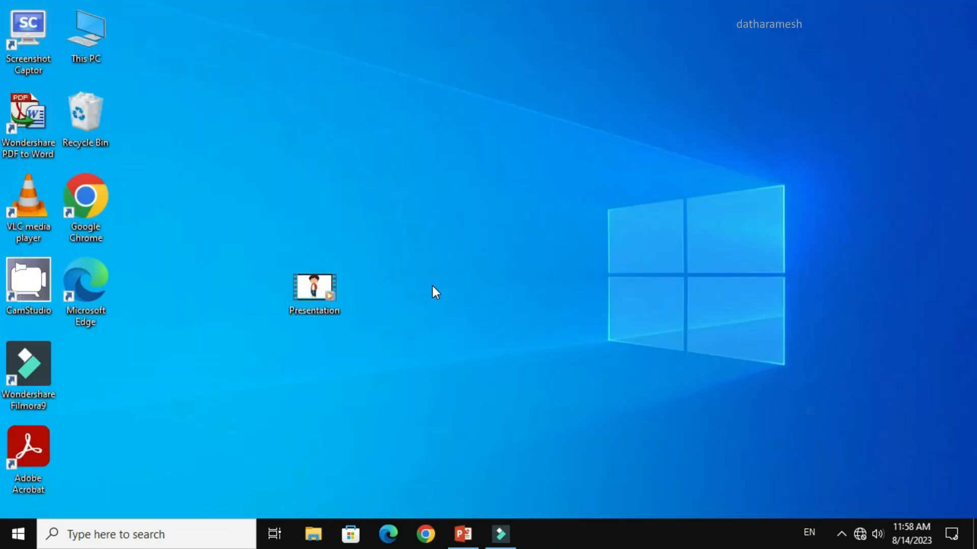